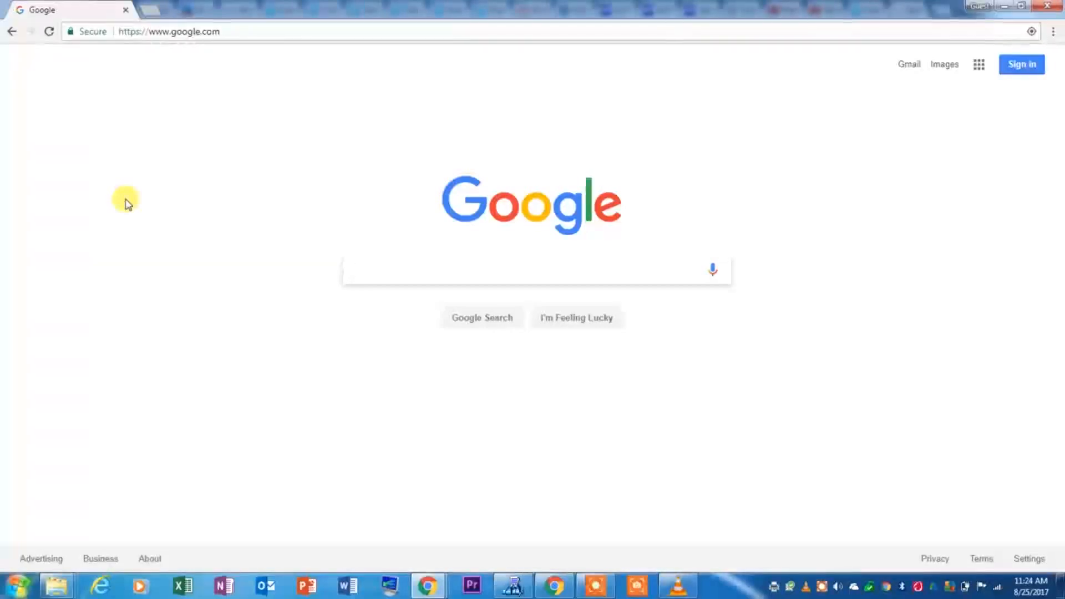
pyautogui.write('chrome beta')
# Search Google for "chrome beta" and open the Chrome Beta download result.
pyautogui.press('Return')
pyautogui.click(148, 169)
pyautogui.scroll(-2, 392, 193)
pyautogui.scroll(2, 398, 202)
# Start the Chrome Beta download and accept the Terms of Service via Accept and Install.
pyautogui.click(539, 195)
pyautogui.click(366, 380)
pyautogui.click(47, 557)
# Allow the downloaded Chrome installer to run from the Security Warning dialog.
pyautogui.click(573, 306)
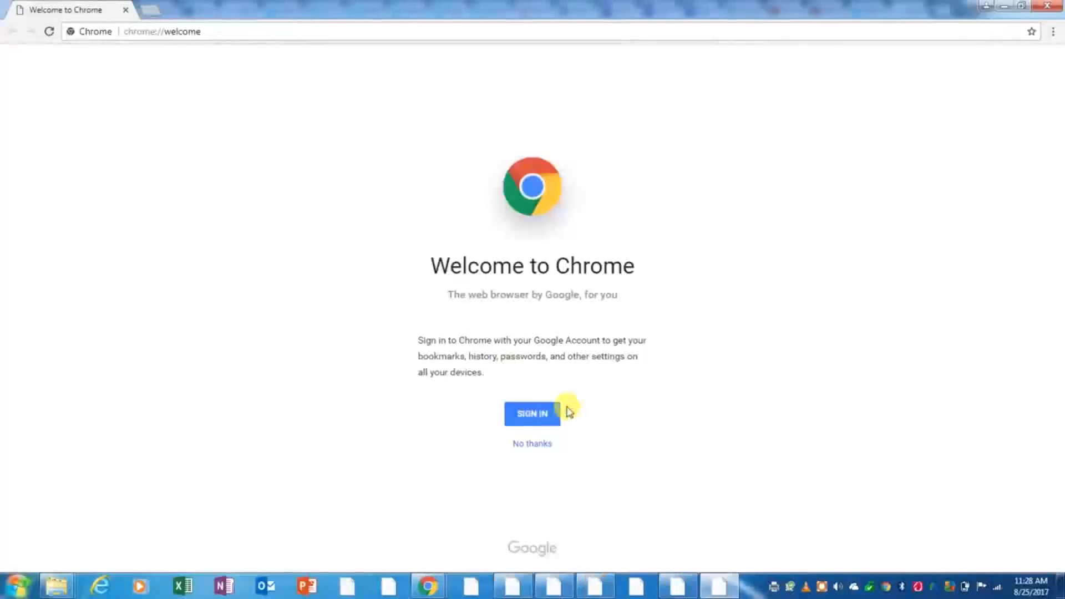
# Begin signing in to a Google account from the Welcome to Chrome page.
pyautogui.click(553, 420)
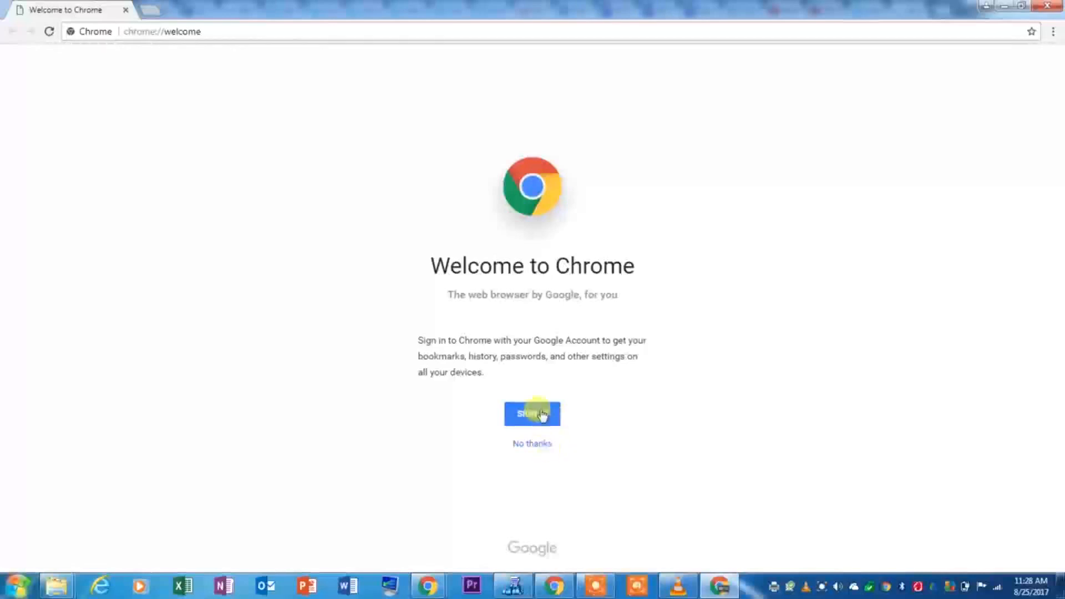